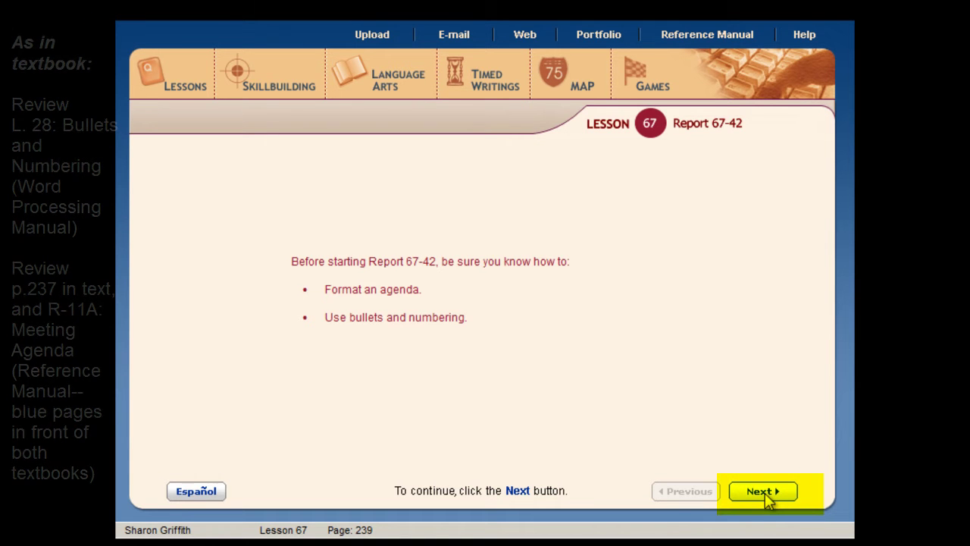
# - Create the Word document for Report 67-42 from the Lesson 67 page
pyautogui.click(764, 493)
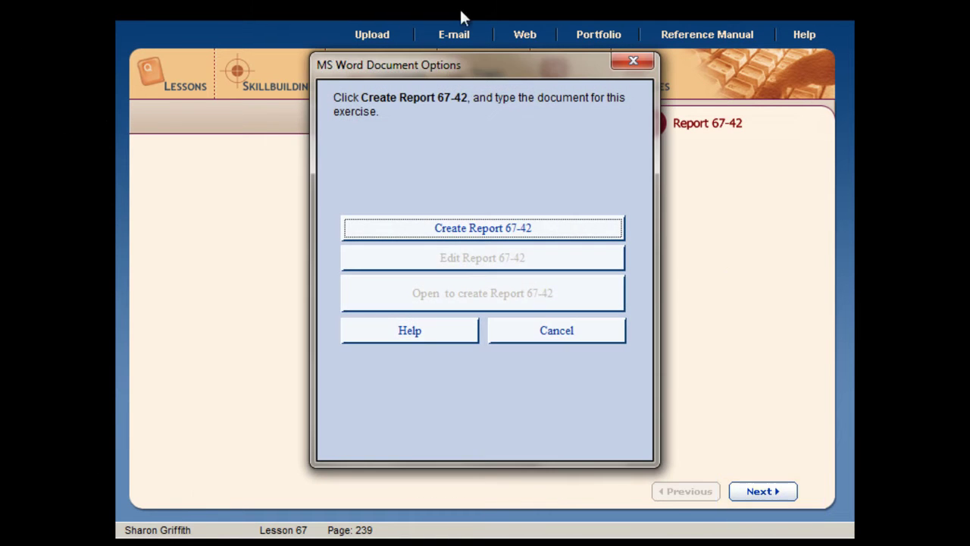
pyautogui.click(485, 237)
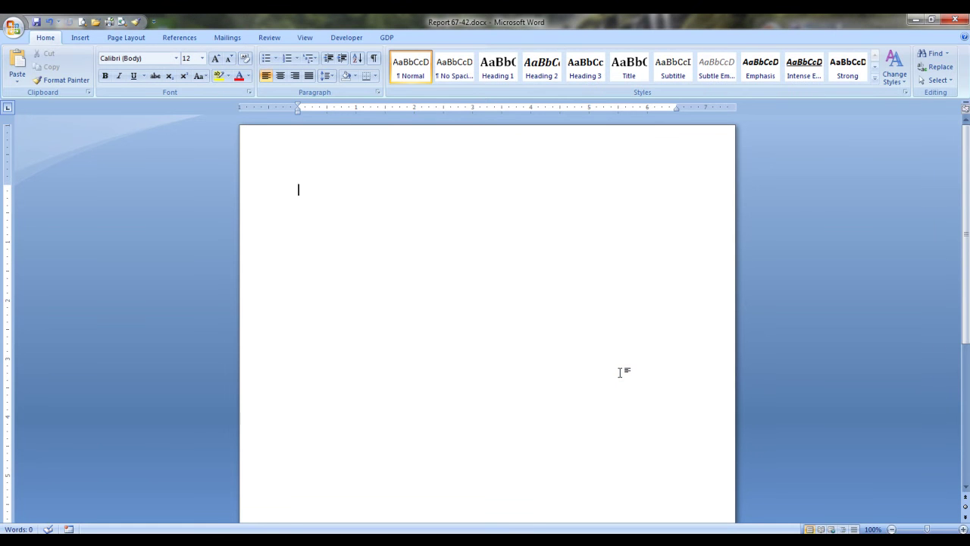
pyautogui.click(387, 36)
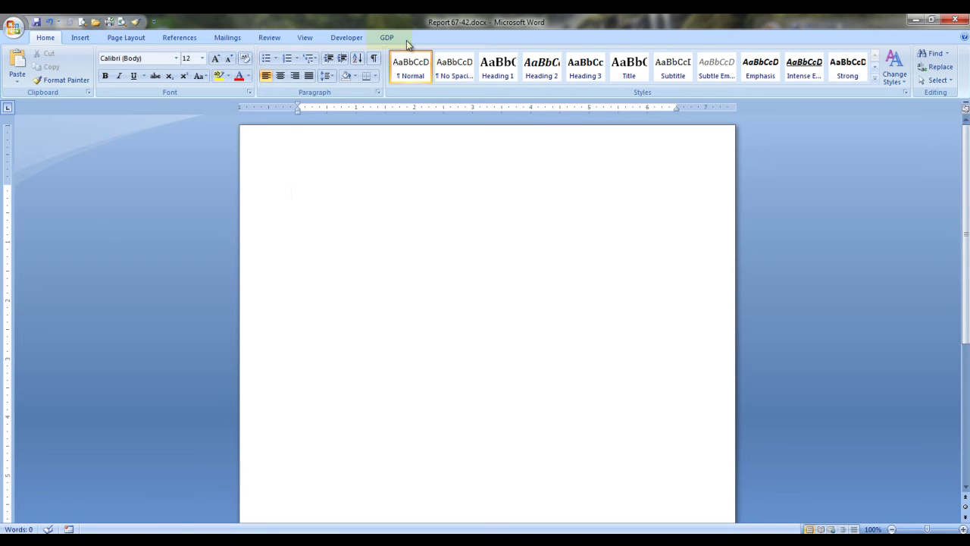
# - Resize the report window so it sits beside the instructions document, and zoom the page to 130%
pyautogui.click(931, 19)
pyautogui.moveTo(661, 219); pyautogui.dragTo(765, 222)
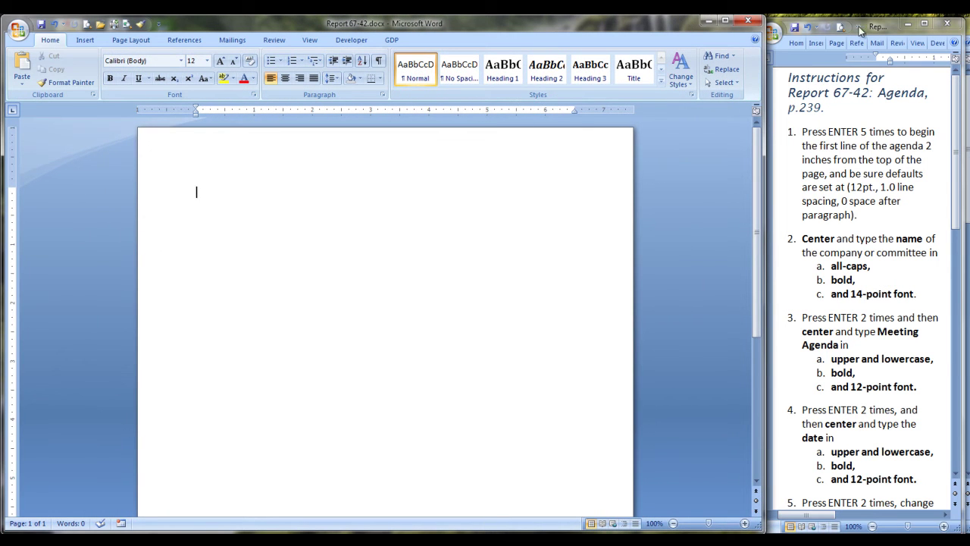
pyautogui.keyDown('ctrl'); pyautogui.scroll(3, 450, 323); pyautogui.keyUp('ctrl')
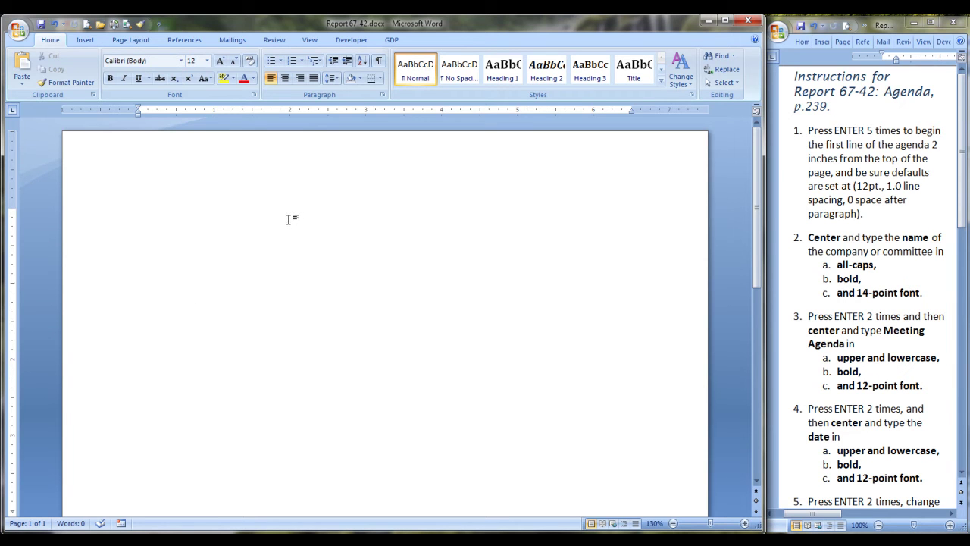
# - Show the paragraph marks and insert five blank lines at the start of the report
pyautogui.click(378, 64)
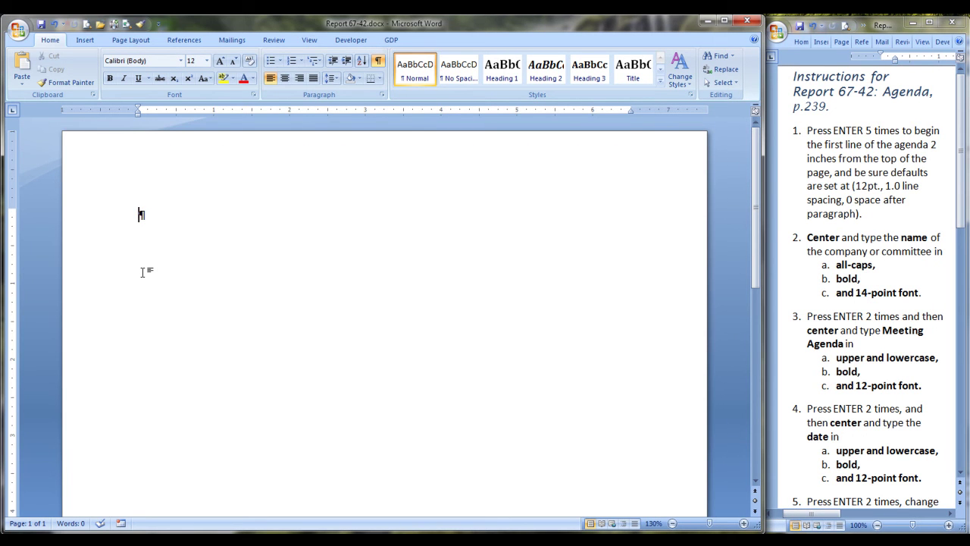
pyautogui.press('Return')
pyautogui.press('Return')
pyautogui.press('Return')
pyautogui.press('Return')
pyautogui.press('Return')
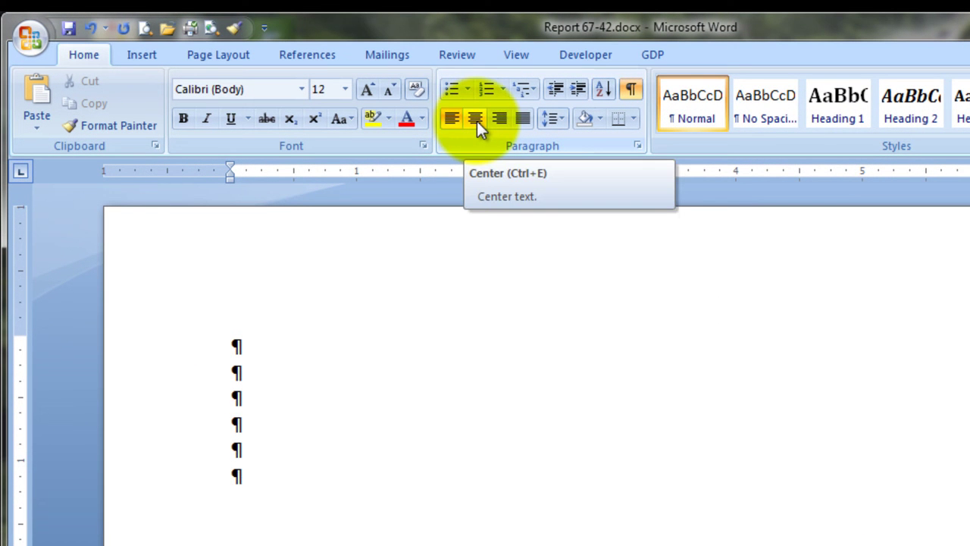
# - Enter the centered, bold title "ALLIANCE CORPORATION STAFF MEETING" and move two lines below it
pyautogui.click(477, 121)
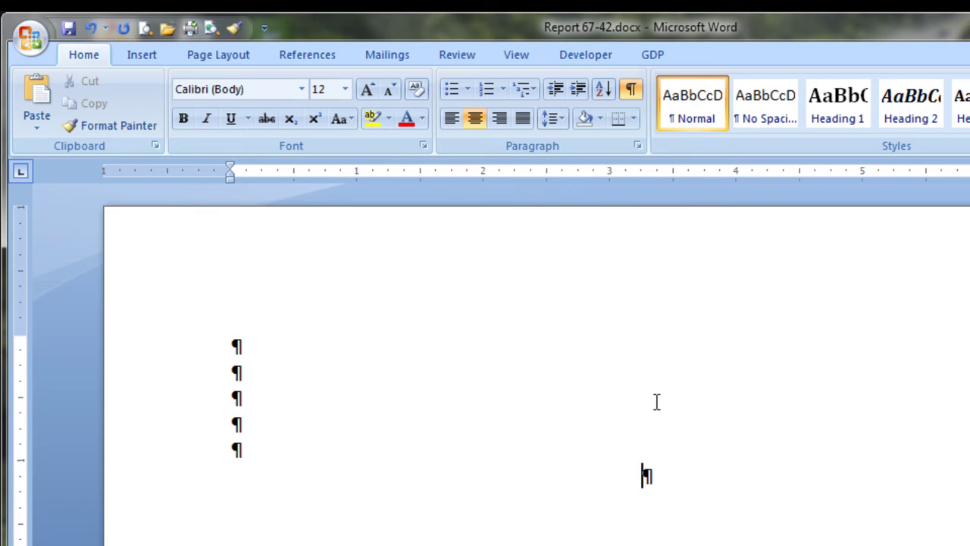
pyautogui.click(656, 402)
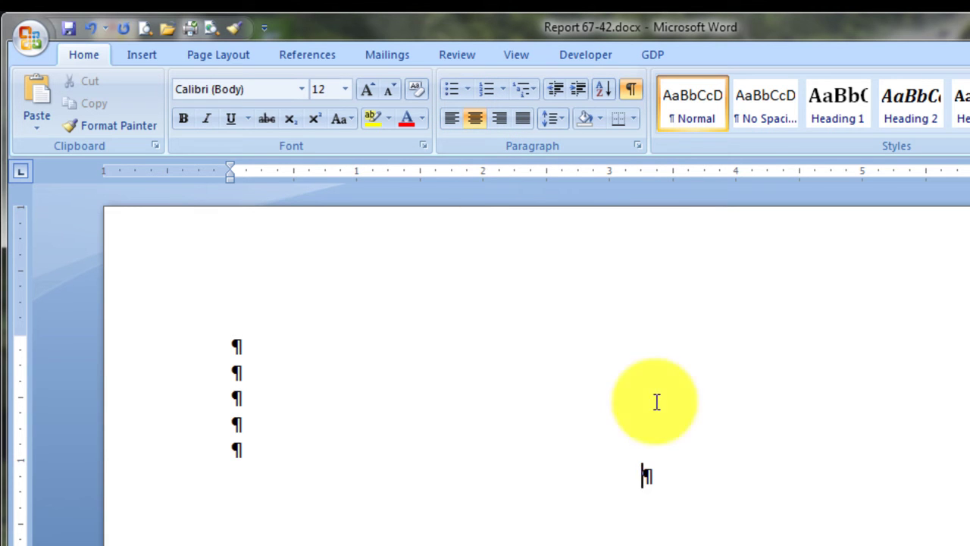
pyautogui.click(184, 119)
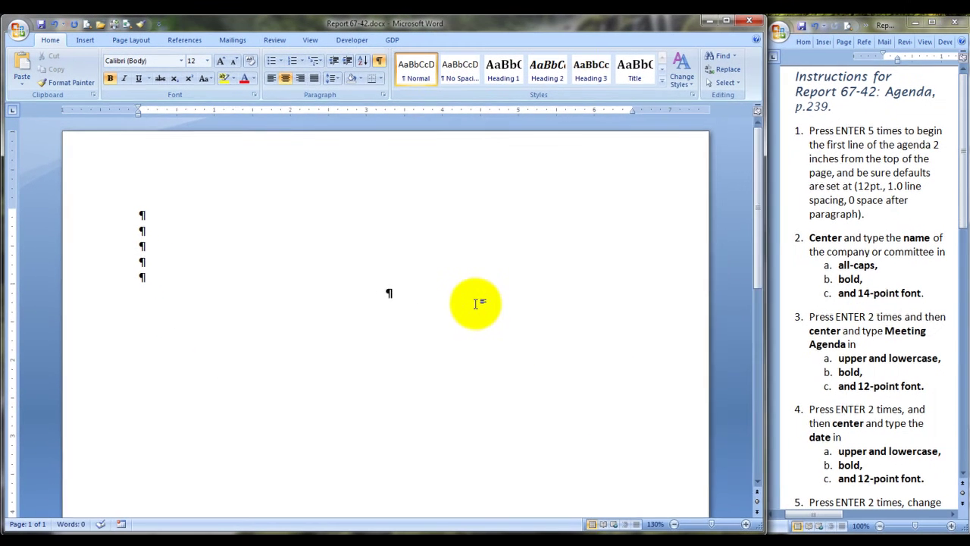
pyautogui.write('ALLIANCE ')
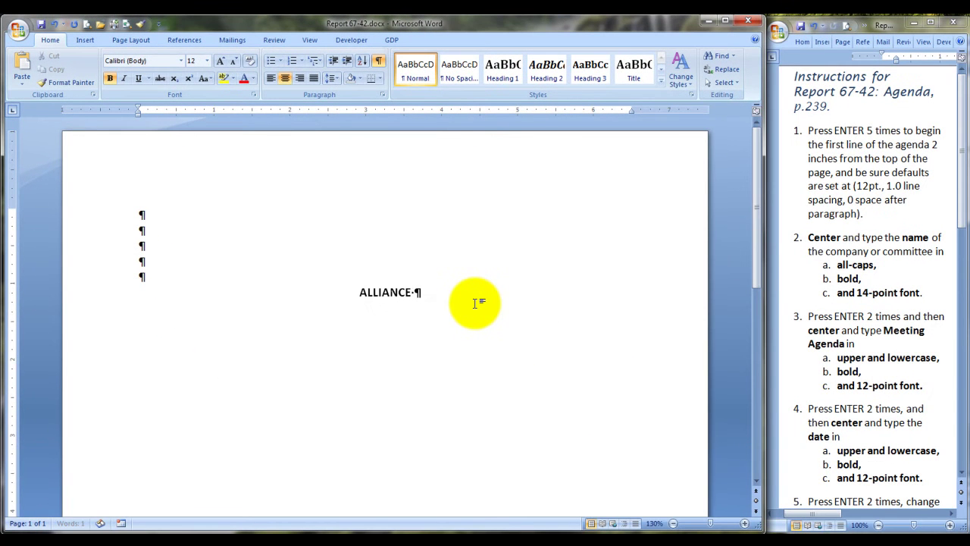
pyautogui.write('CORPORATION STAFF MEETING')
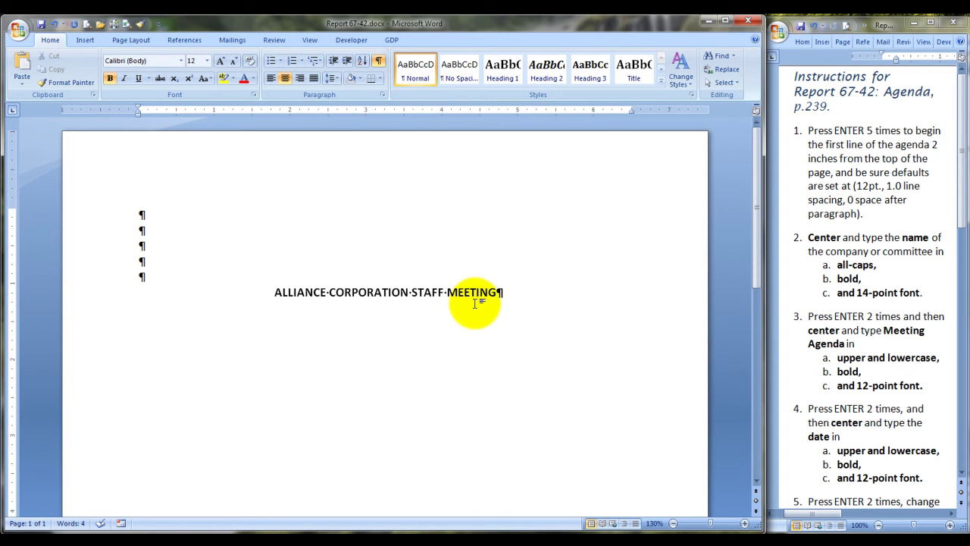
pyautogui.press('Return')
pyautogui.press('Return')
# - Set the font size of the title "ALLIANCE CORPORATION STAFF MEETING" to 14 points
pyautogui.click(276, 292)
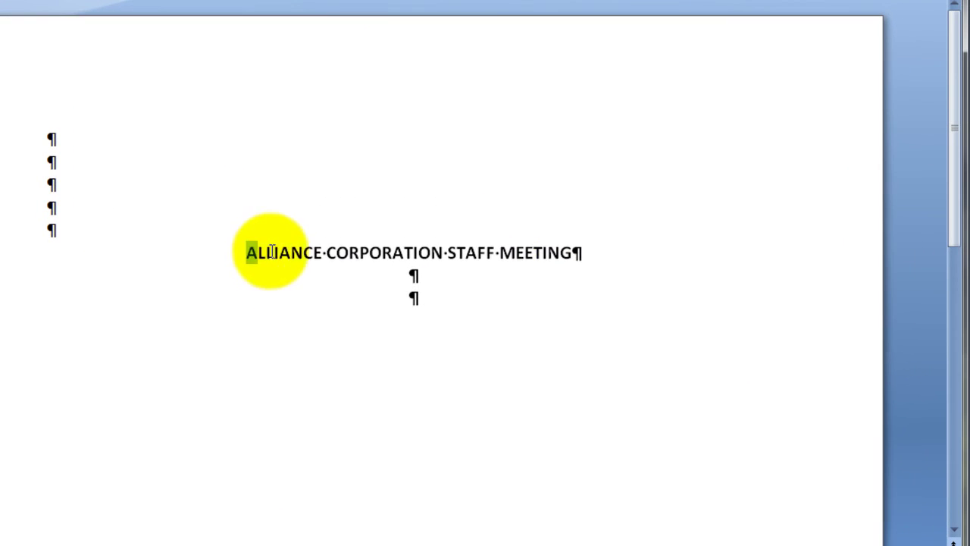
pyautogui.keyDown('shift'); pyautogui.click(570, 252); pyautogui.keyUp('shift')
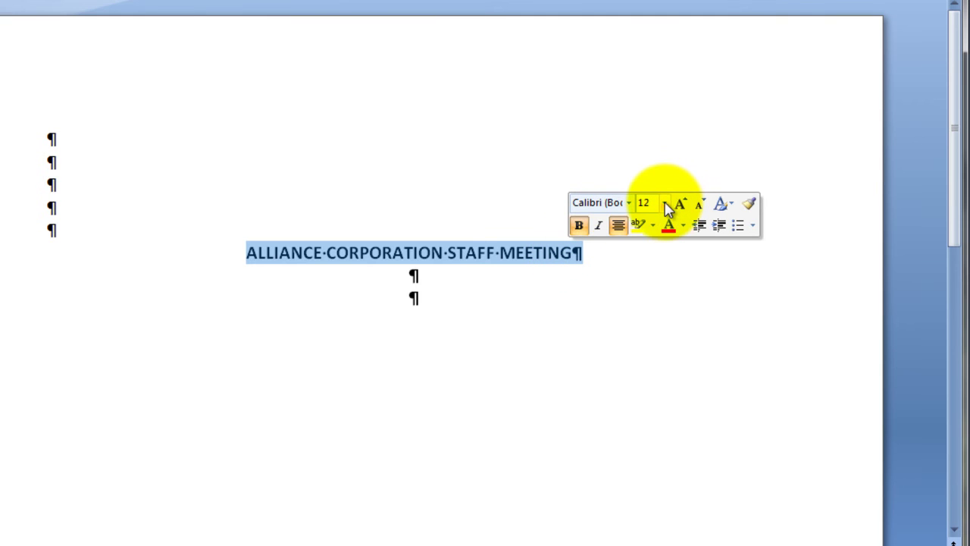
pyautogui.click(666, 205)
pyautogui.click(648, 301)
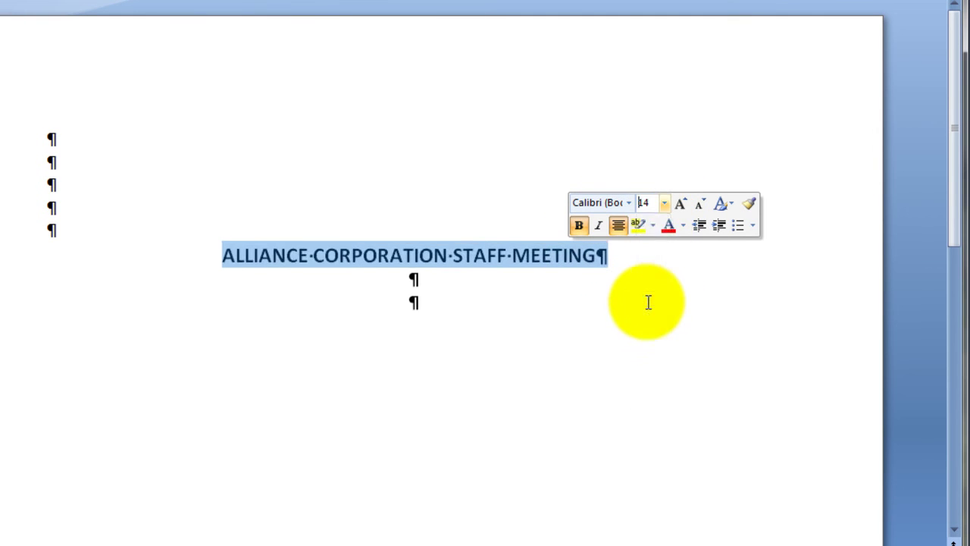
# - Enter "Meeting Agenda" on the second line below the title and "November 17, 2010" two lines below that
pyautogui.click(410, 304)
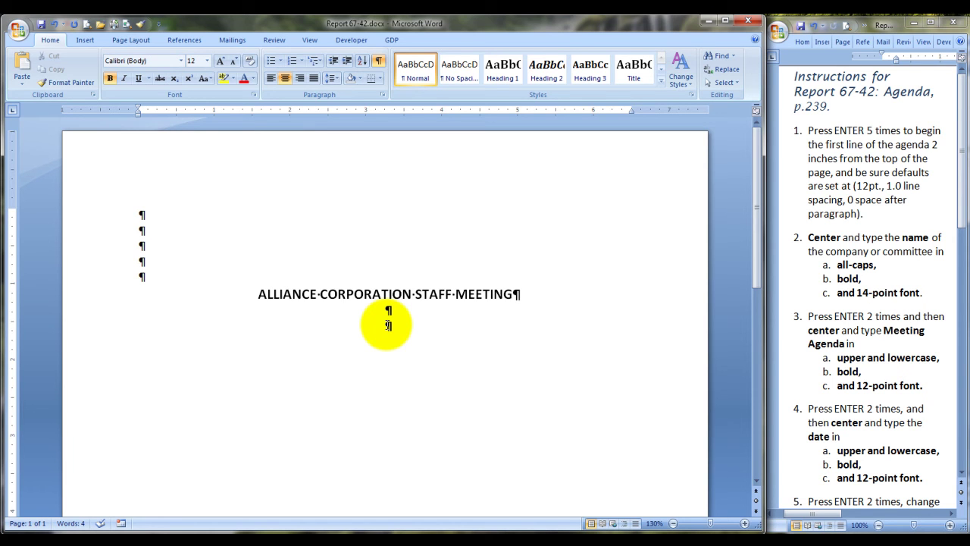
pyautogui.write('Meeting Agenda')
pyautogui.press('Return')
pyautogui.press('Return')
pyautogui.write('November')
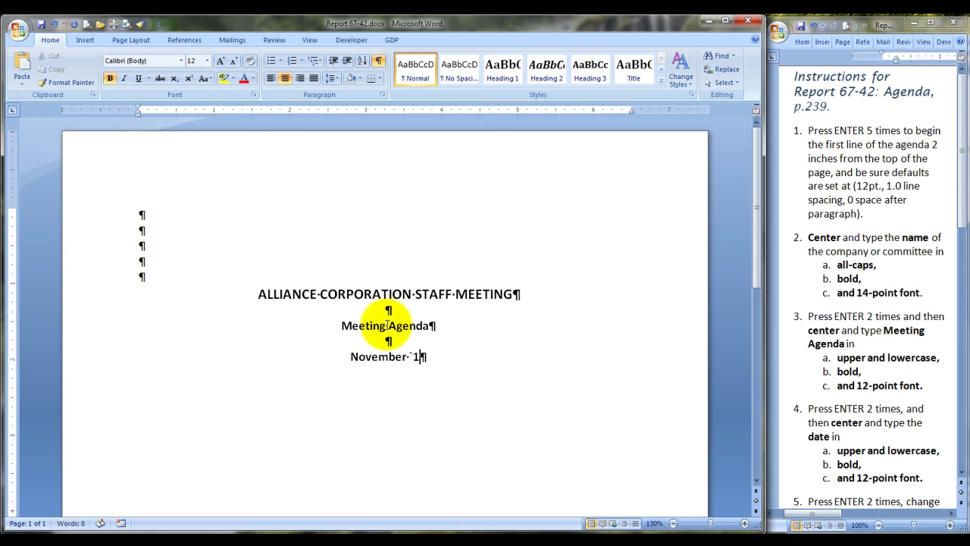
pyautogui.write(' 17')
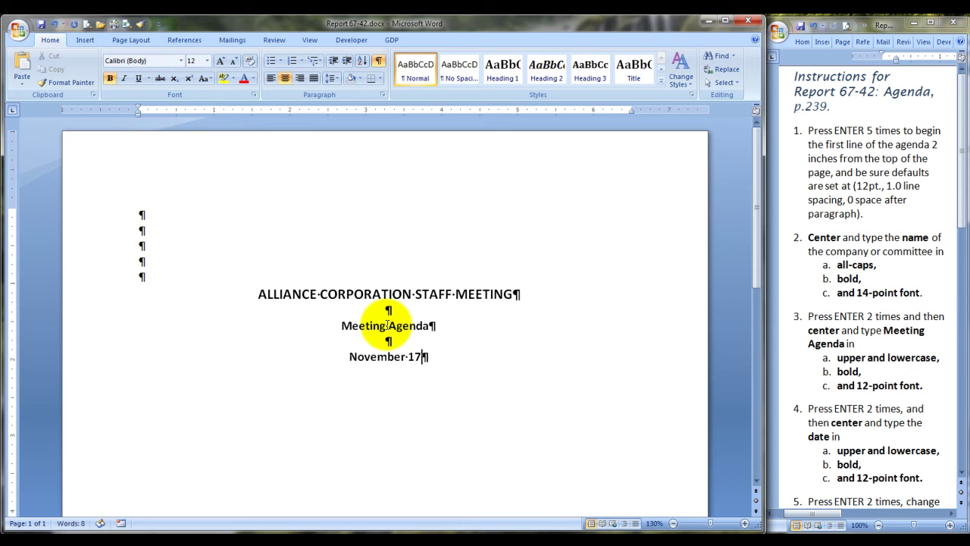
pyautogui.write(', 2010')
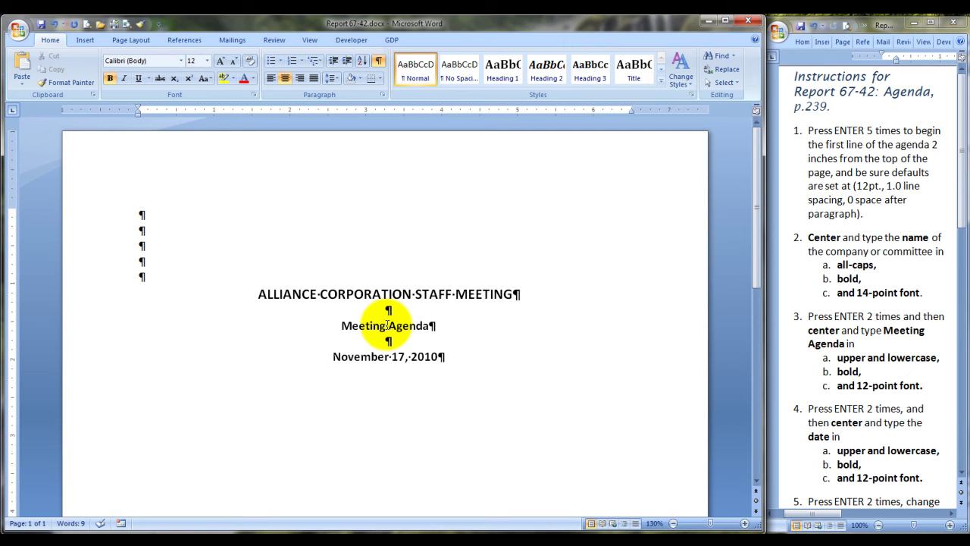
# - Start a new paragraph two lines below the date, left-aligned with 2.0 line spacing and bold turned off
pyautogui.moveTo(965, 185); pyautogui.dragTo(953, 249)
pyautogui.click(454, 365)
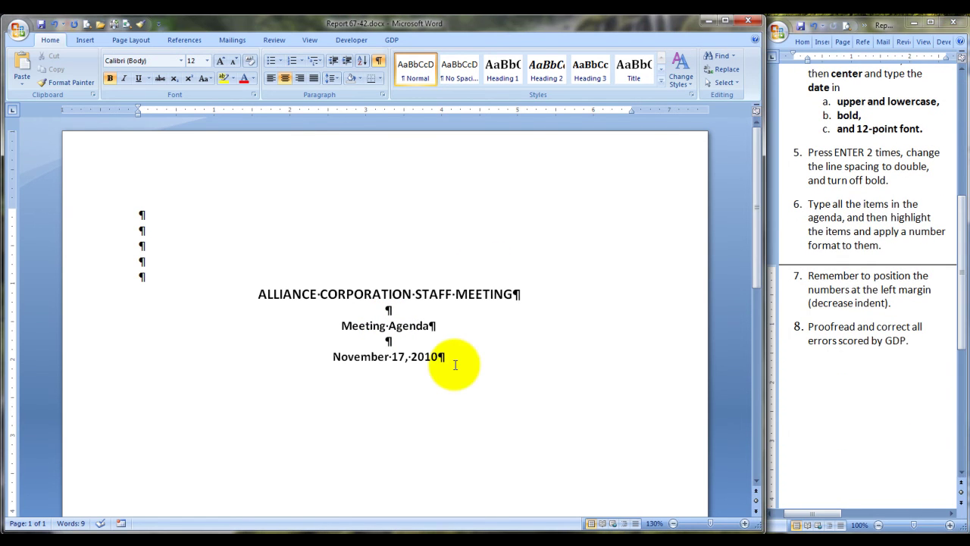
pyautogui.press('Return')
pyautogui.press('Return')
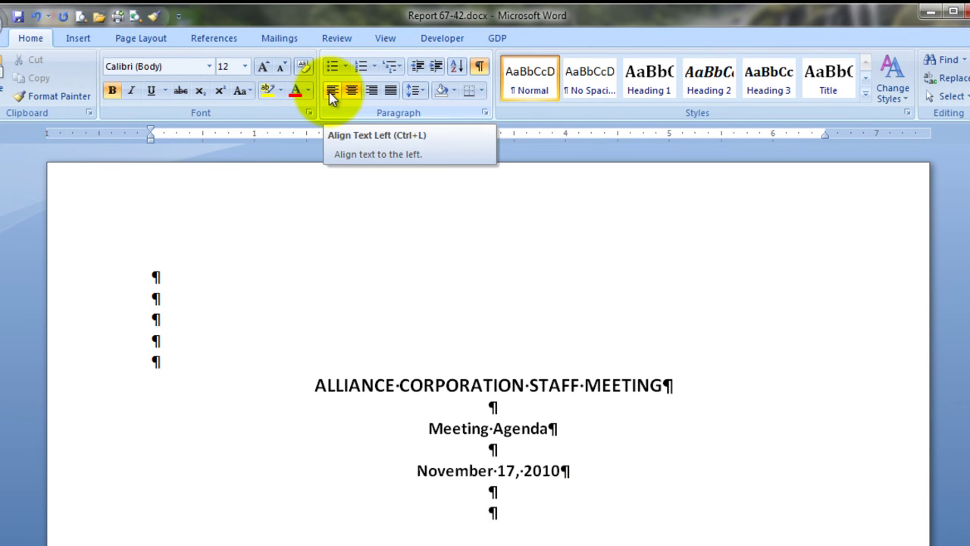
pyautogui.click(329, 92)
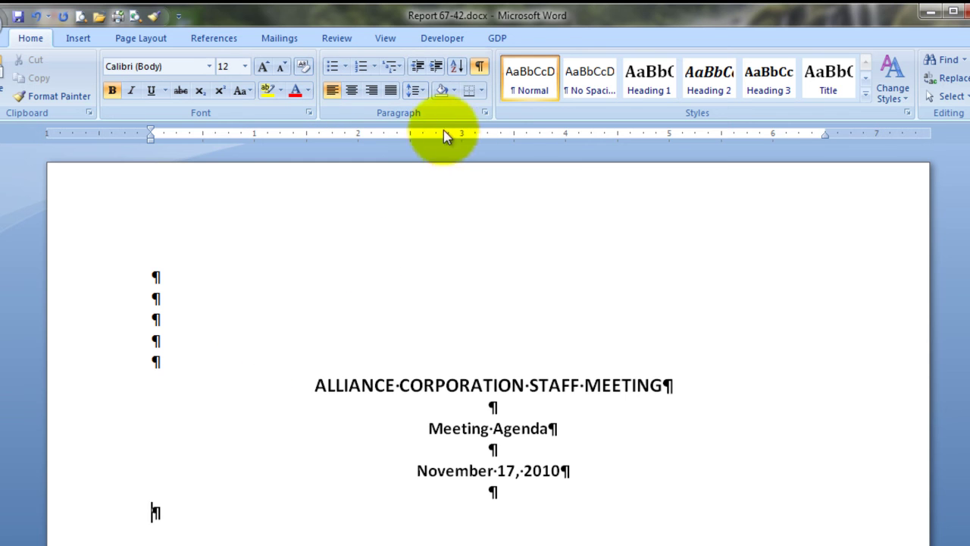
pyautogui.click(422, 91)
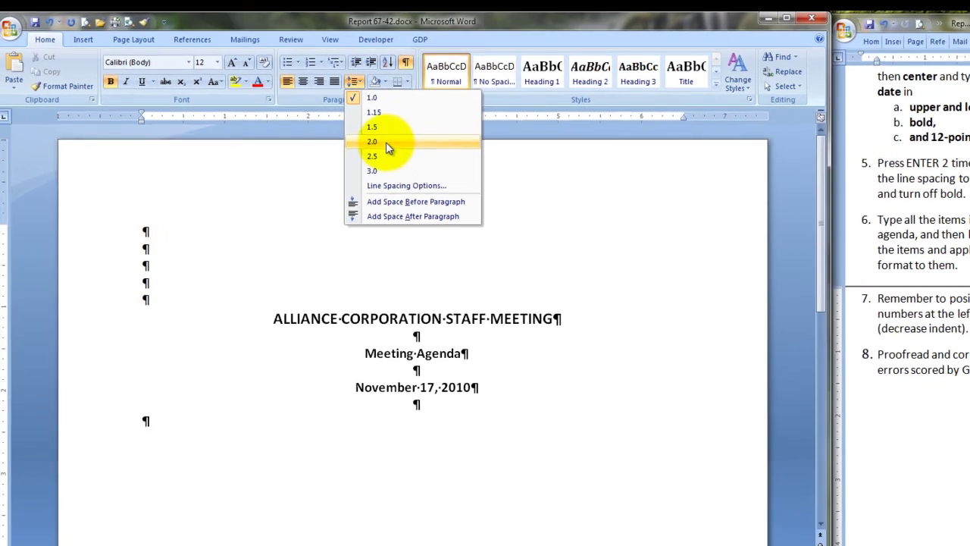
pyautogui.click(458, 174)
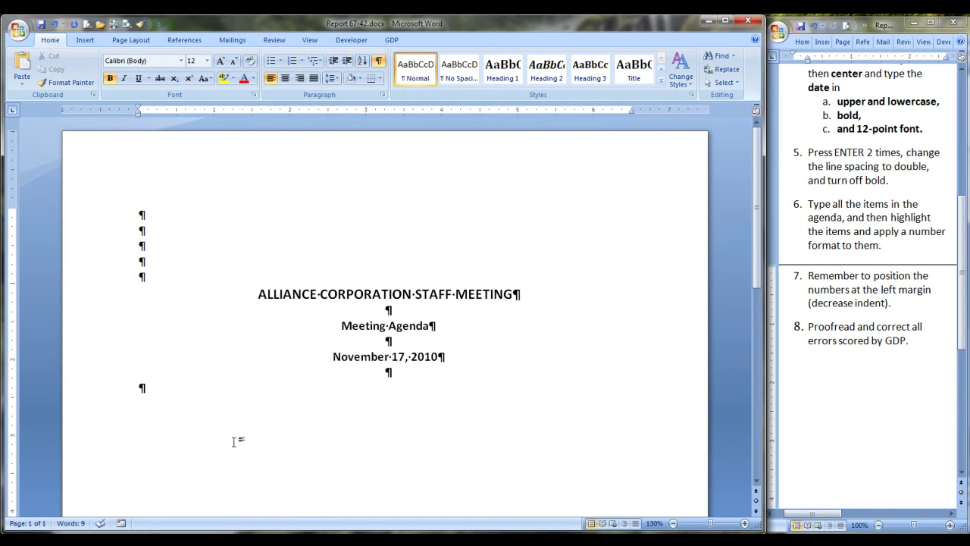
pyautogui.click(110, 78)
# - Enter the agenda items "Approval of minutes of October 15 meeting" and "Progress reports of new district offices" as separate paragraphs
pyautogui.write('Approva')
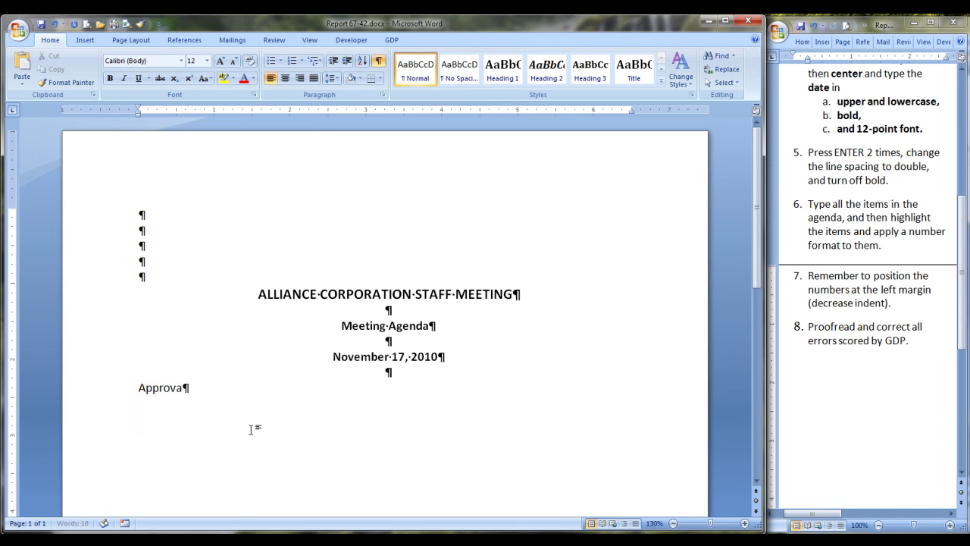
pyautogui.write('l of minutes of Octob')
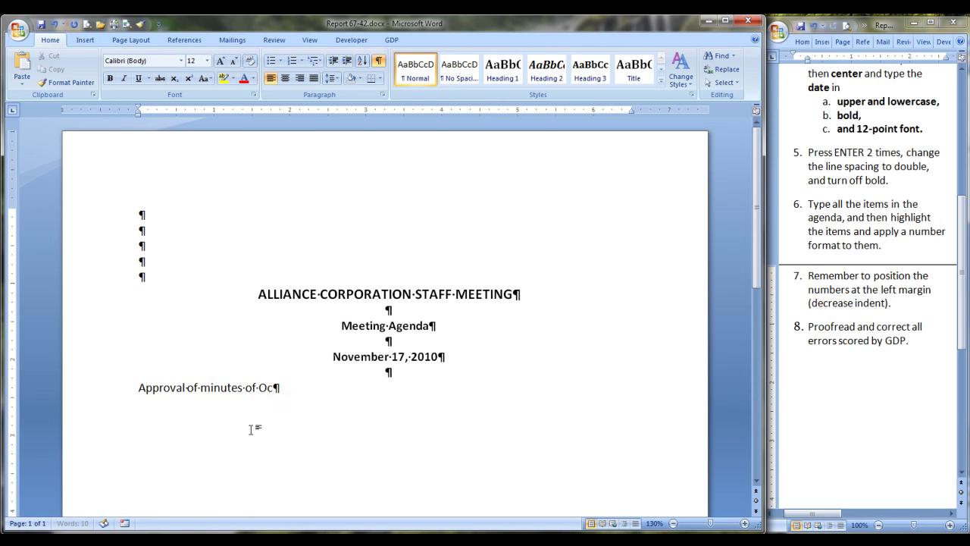
pyautogui.write('er 15 meeting')
pyautogui.press('Return')
pyautogui.write('Pro')
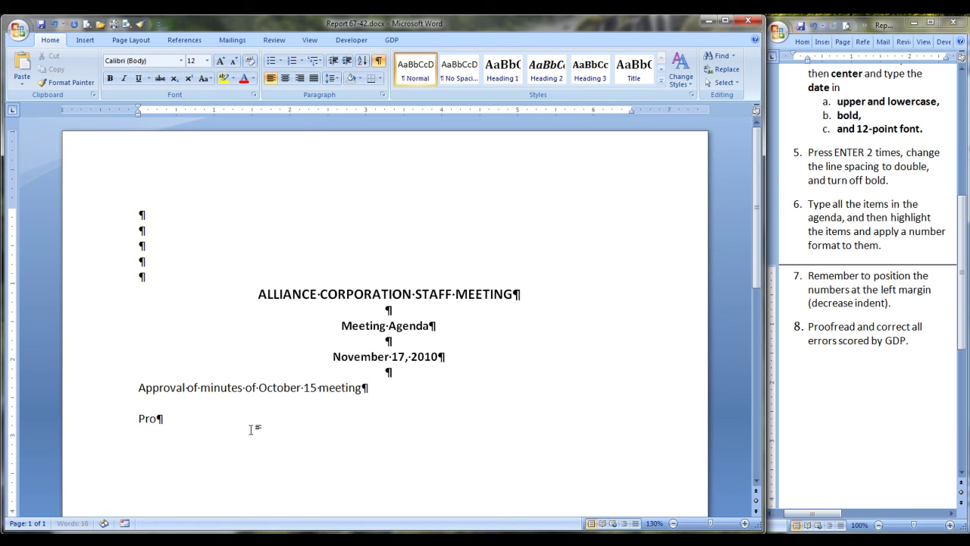
pyautogui.write('gress reports of ne')
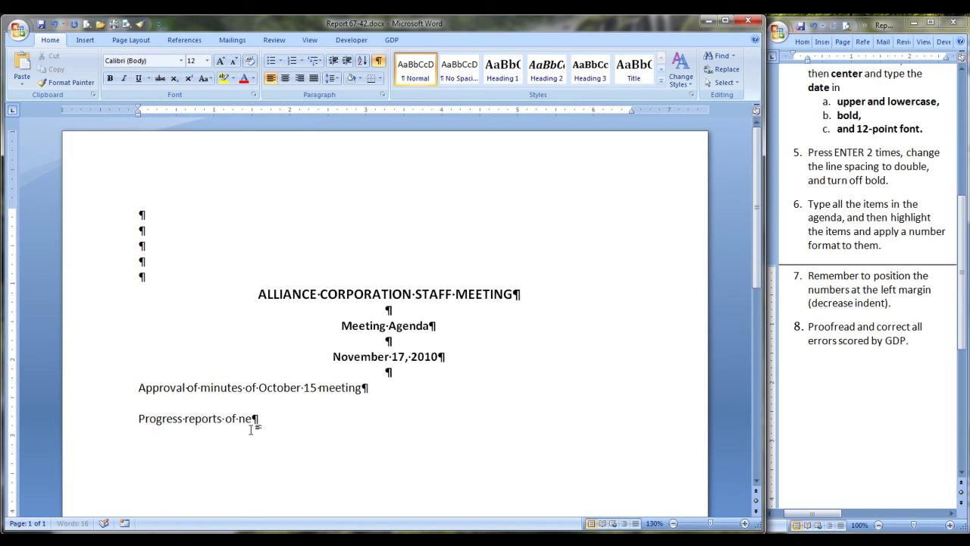
pyautogui.write('w district offices')
pyautogui.press('Return')
# - Add the agenda item "Discussion of attendance at the National Hardware Association's annual meeting" as the third paragraph
pyautogui.write('Discussion of')
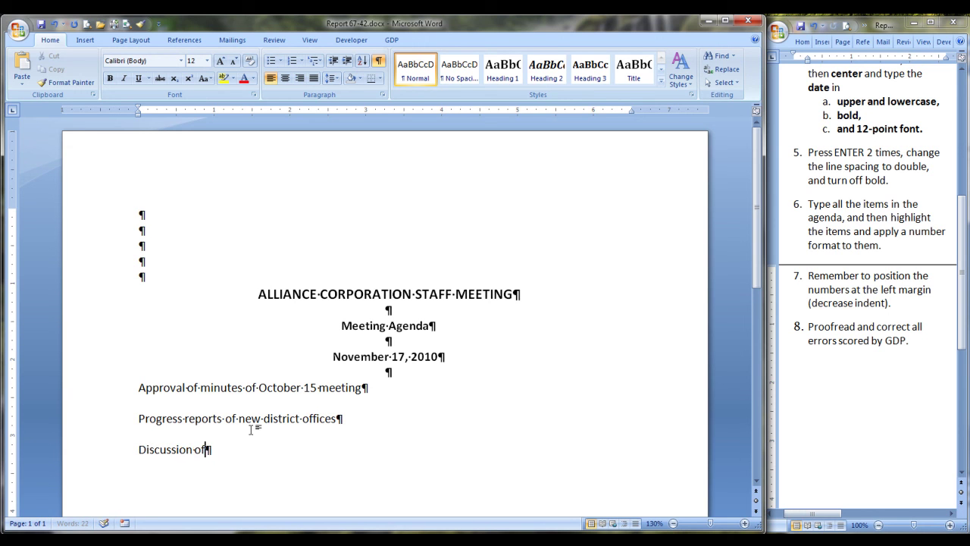
pyautogui.write(' attendance at th')
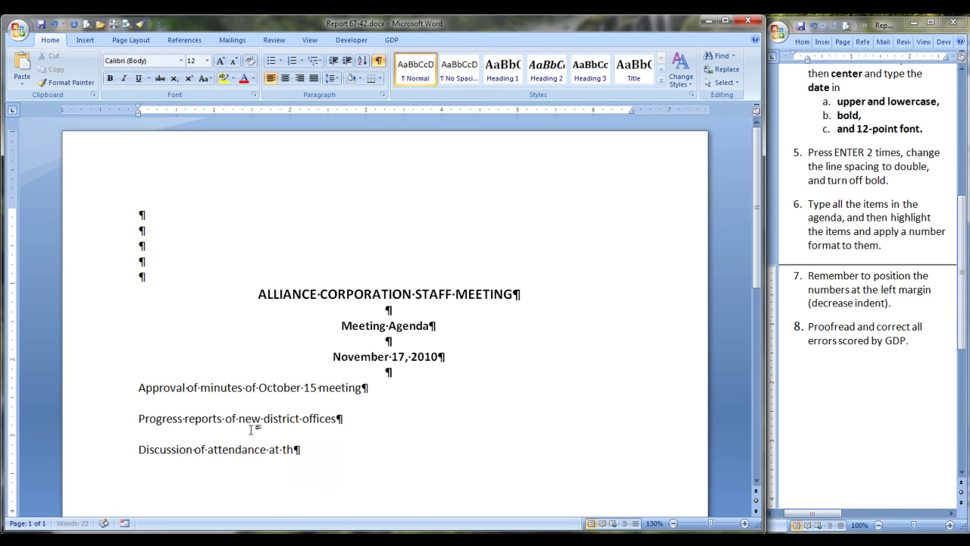
pyautogui.write('e National Hardwa')
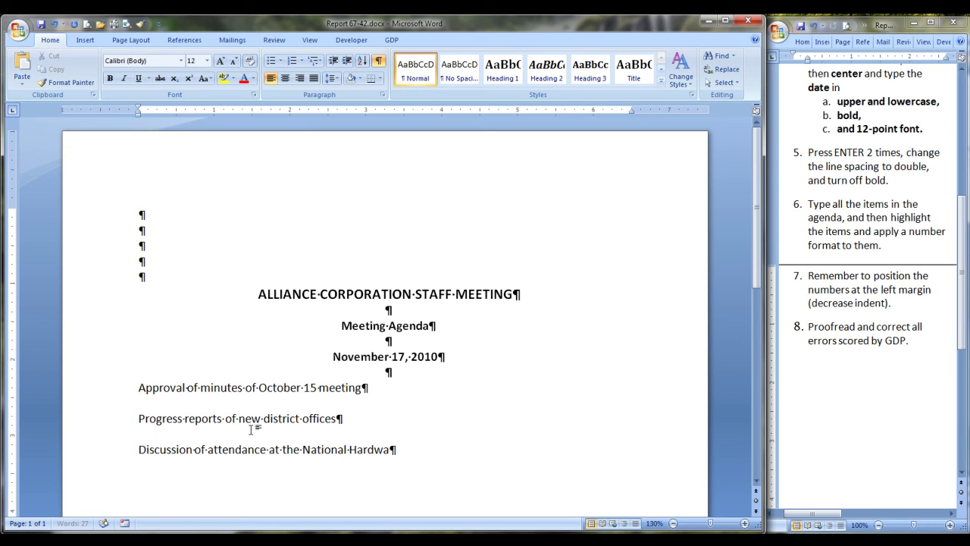
pyautogui.write("re Association's ")
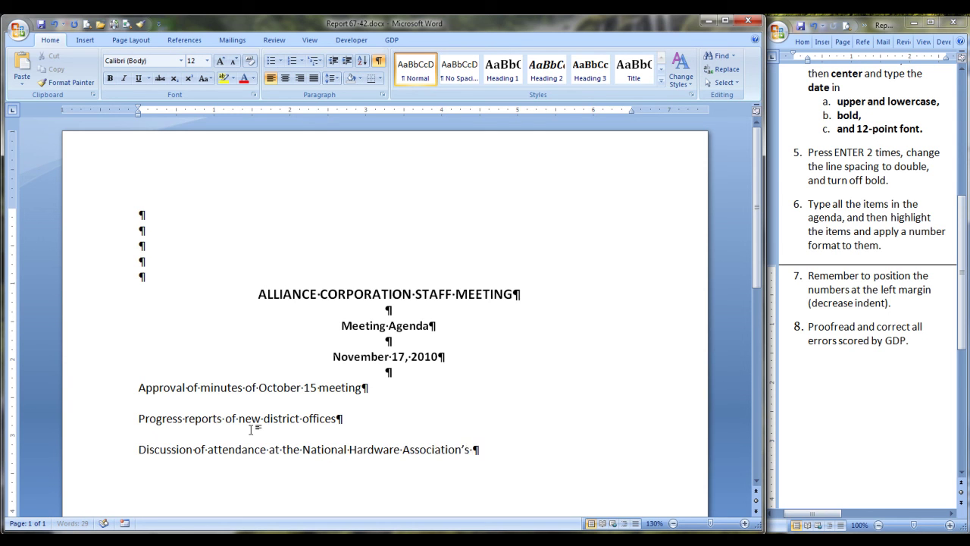
pyautogui.write('annual meeting')
pyautogui.press('Return')
# - Add the agenda items "Multimedia installation update:" and "Annual fund drive:", each followed by the responsible person's name
pyautogui.write('Multime')
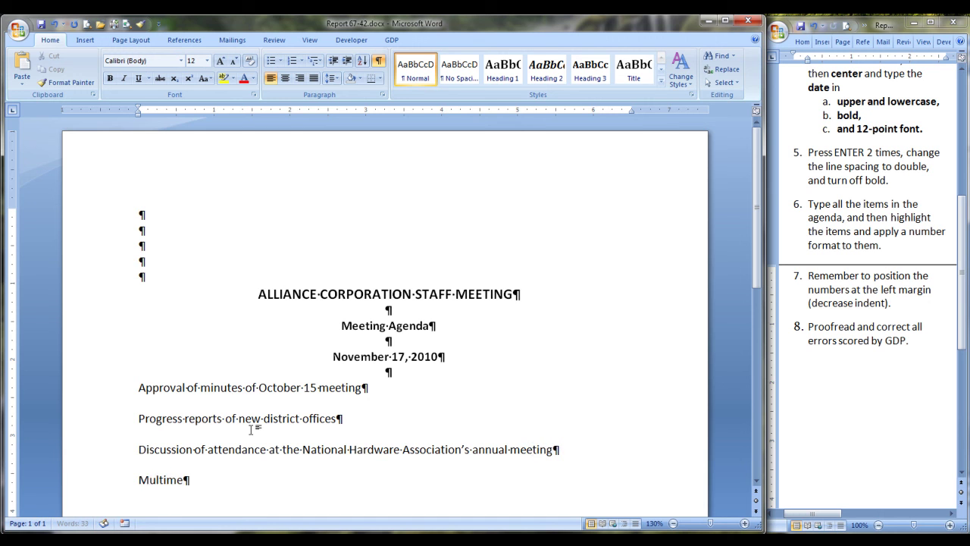
pyautogui.write('dia installation up')
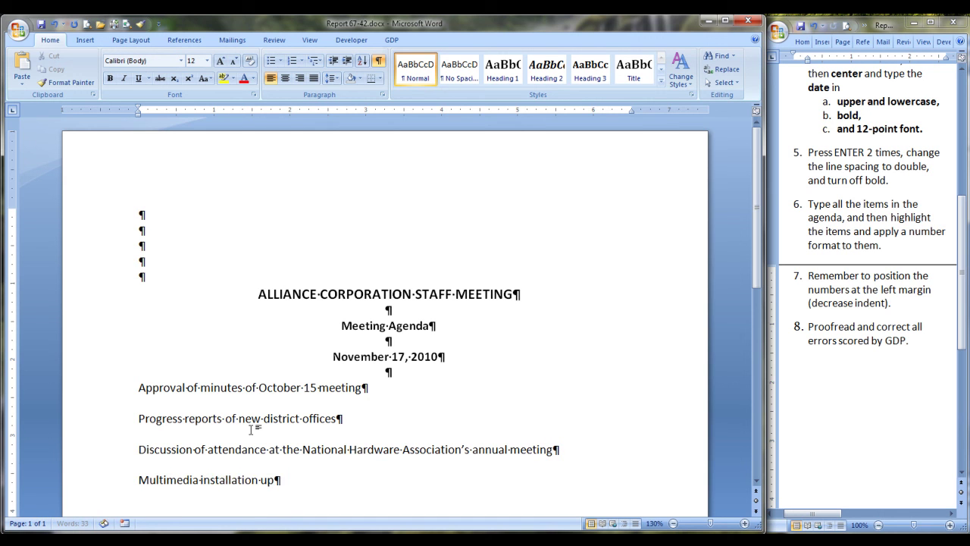
pyautogui.write('date: B. Harris')
pyautogui.press('Return')
pyautogui.write('Ann')
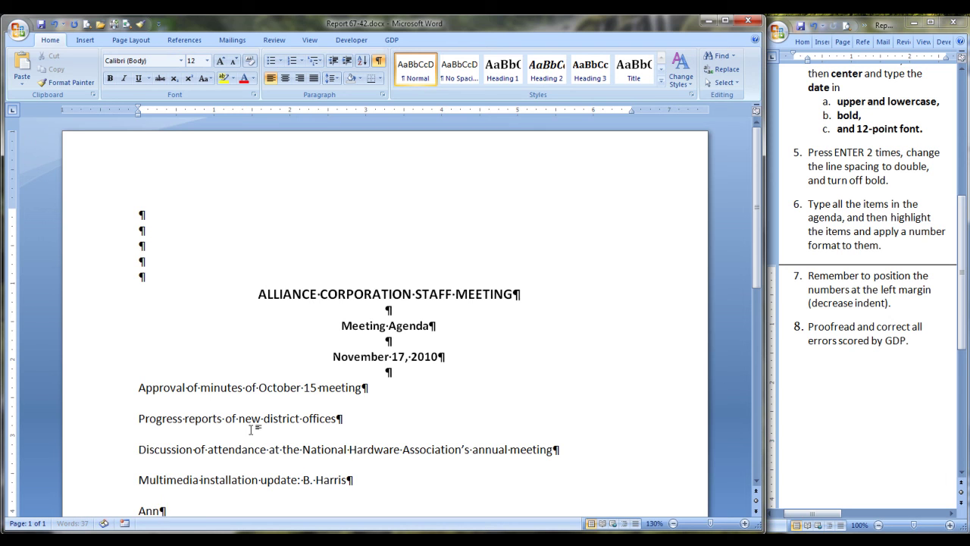
pyautogui.write('ual fund drive')
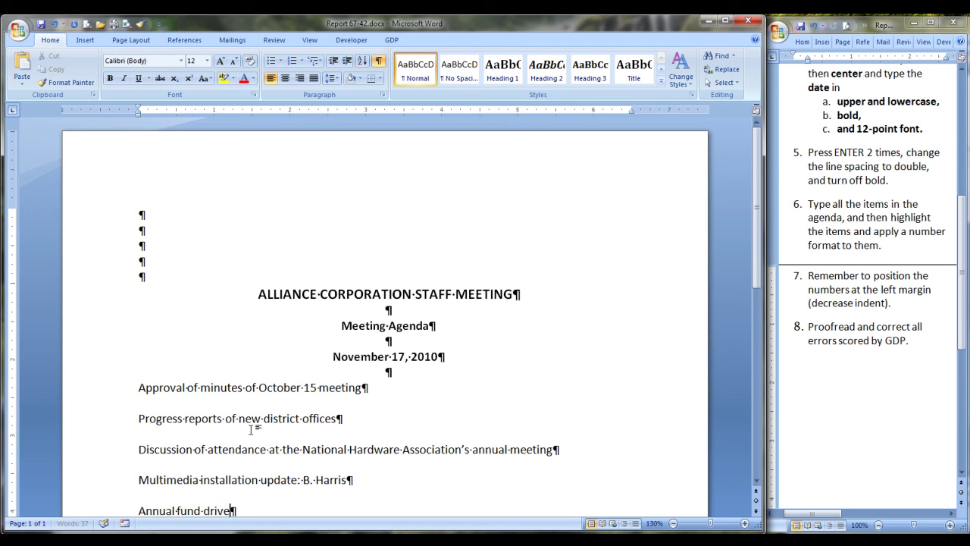
pyautogui.write(': T. Henderson')
# - Apply numbering to the five agenda items and decrease their indent so the numbers sit at the left margin
pyautogui.scroll(-2, 144, 280)
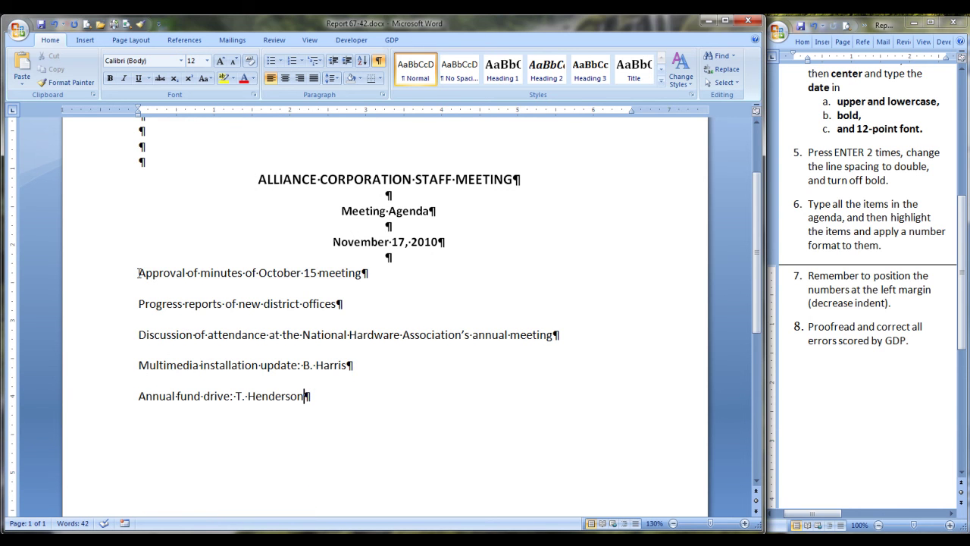
pyautogui.keyDown('shift'); pyautogui.click(138, 273); pyautogui.keyUp('shift')
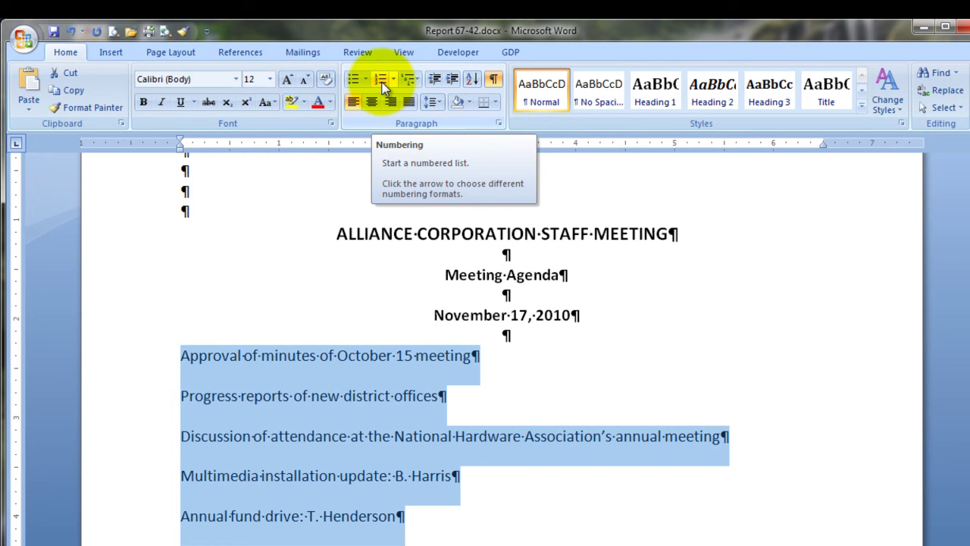
pyautogui.click(381, 80)
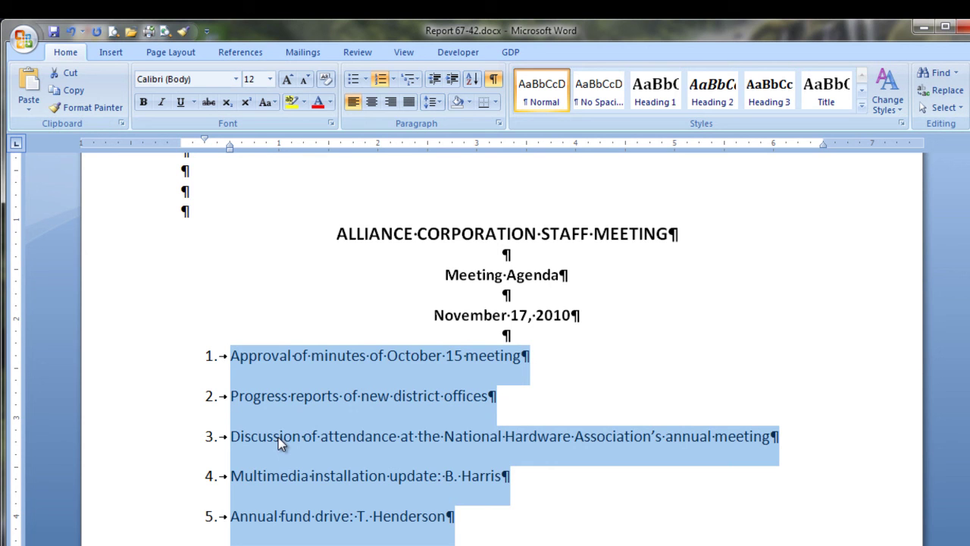
pyautogui.click(436, 83)
pyautogui.click(387, 459)
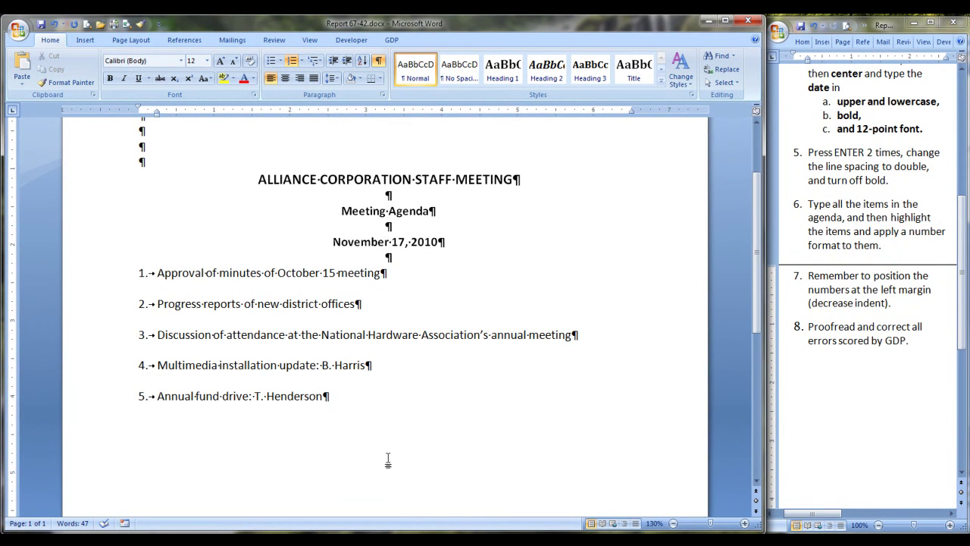